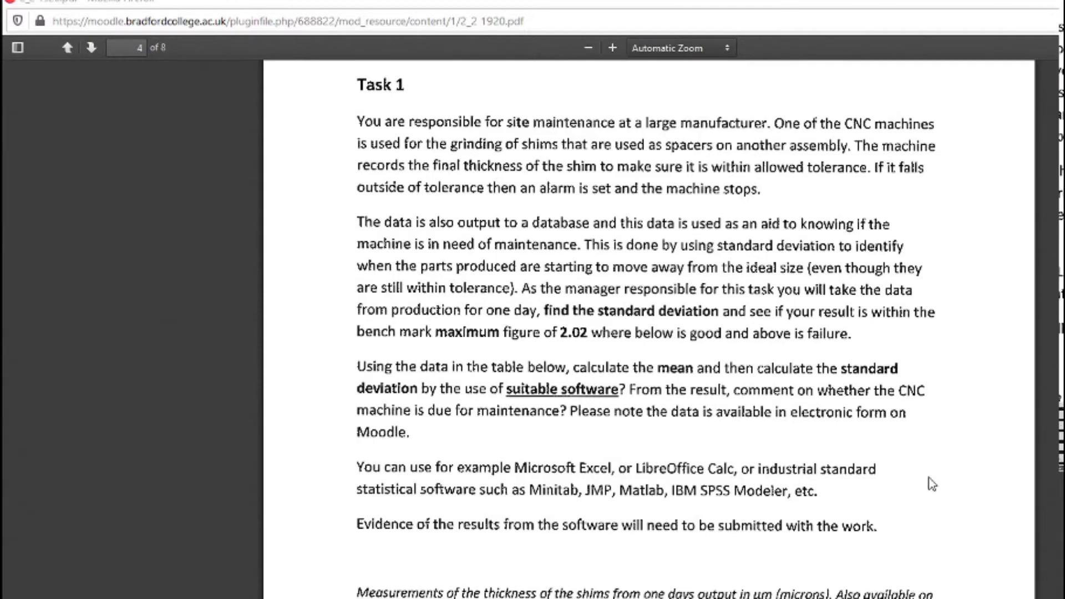
pyautogui.scroll(-1, 919, 488)
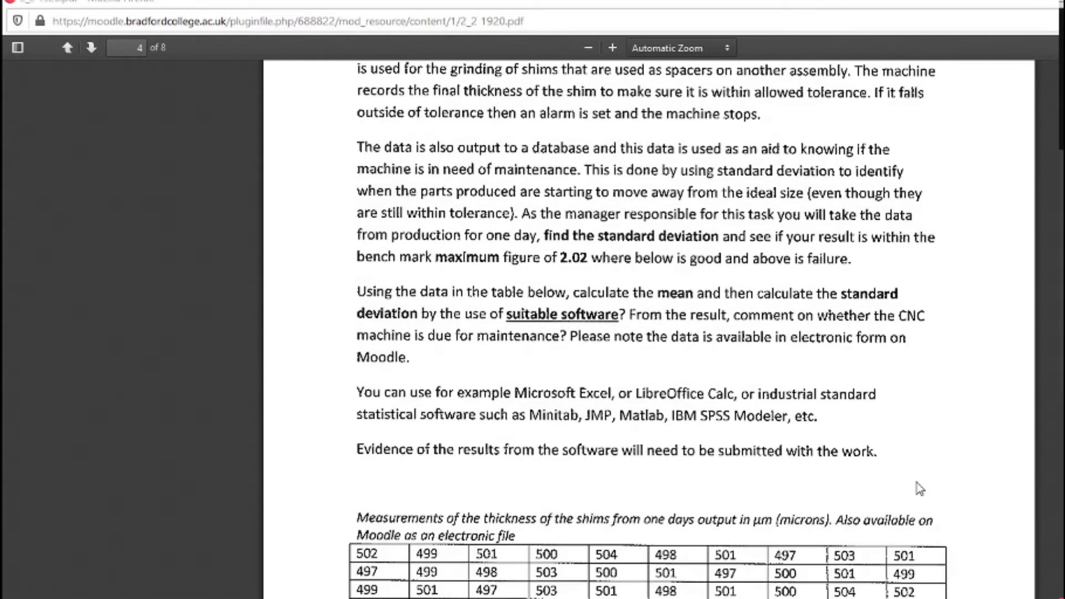
pyautogui.scroll(-1, 919, 488)
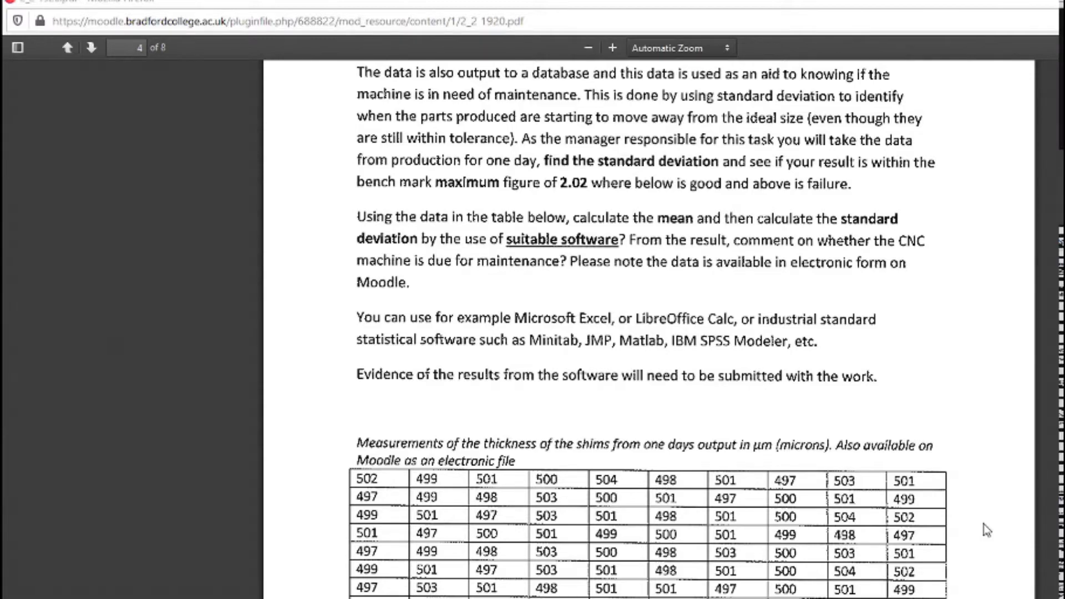
pyautogui.scroll(-2, 980, 523)
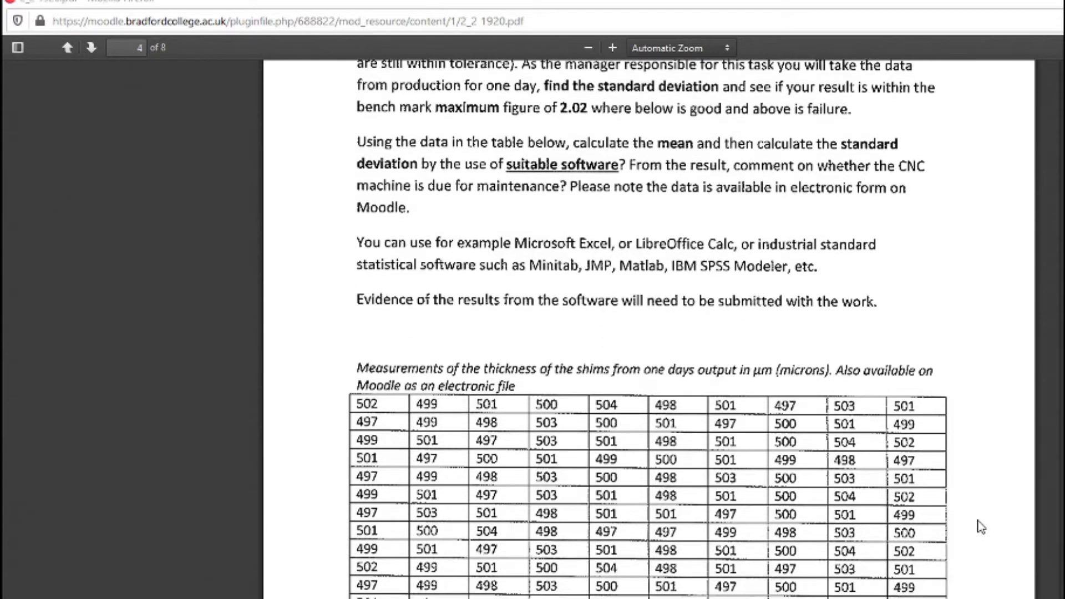
pyautogui.scroll(-2, 981, 523)
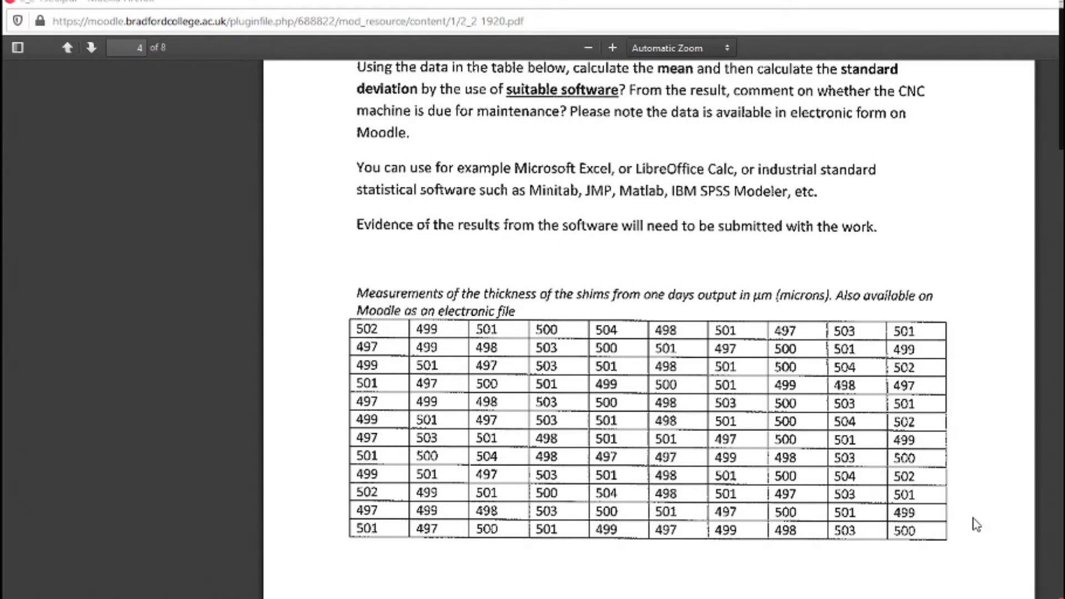
pyautogui.scroll(4, 979, 524)
pyautogui.scroll(6, 976, 523)
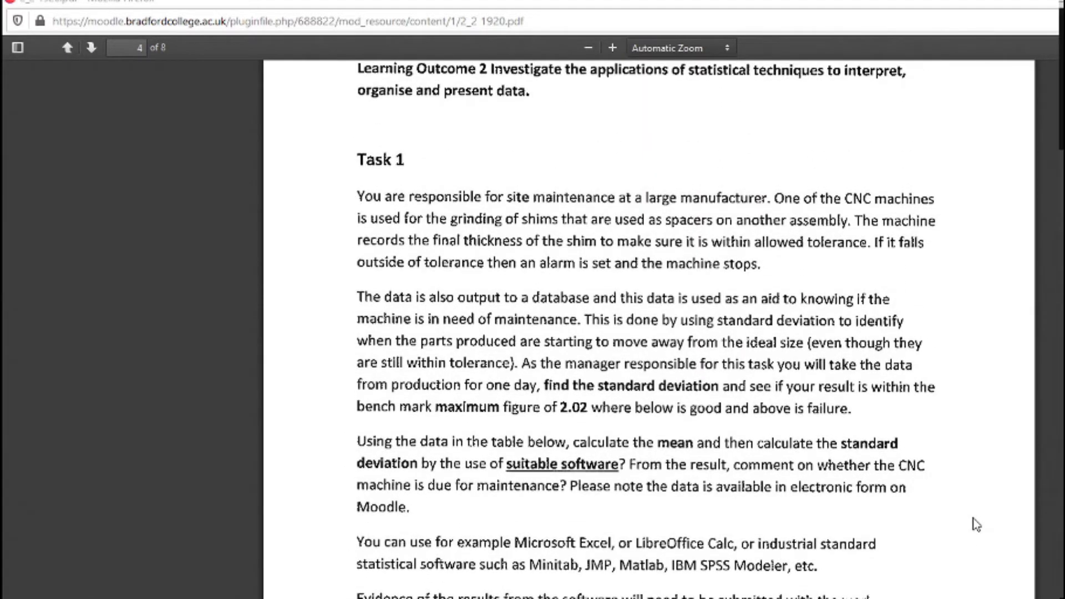
pyautogui.scroll(-2, 976, 524)
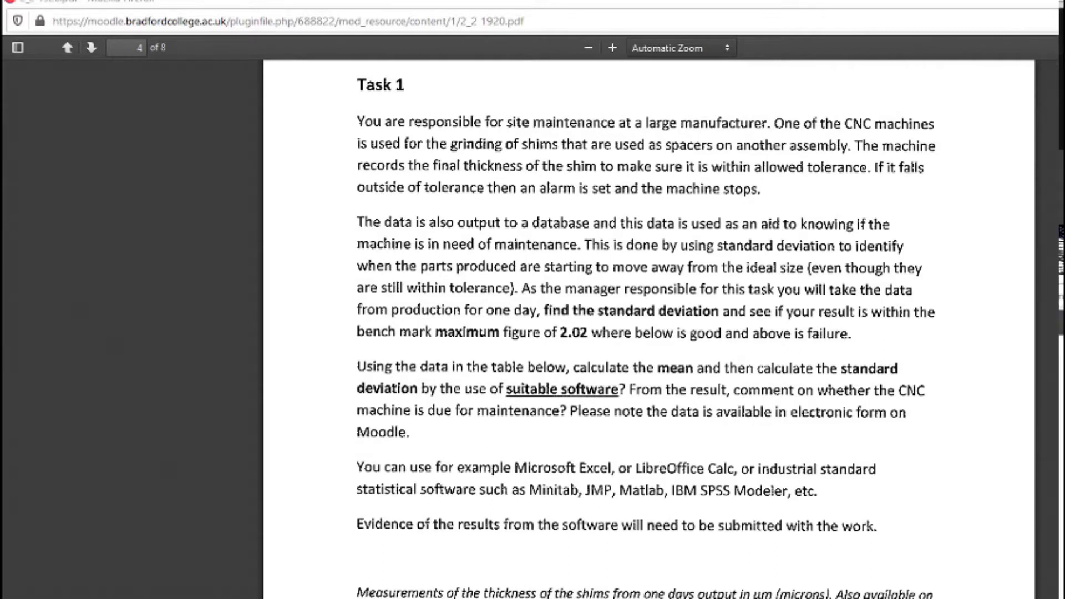
# Step: Switch to MeanSTDdevExample.pdf in Foxit Reader and scroll to the mean 12.09 and standard deviation 1.986 formulas
pyautogui.hotkey('alt', 'Tab')
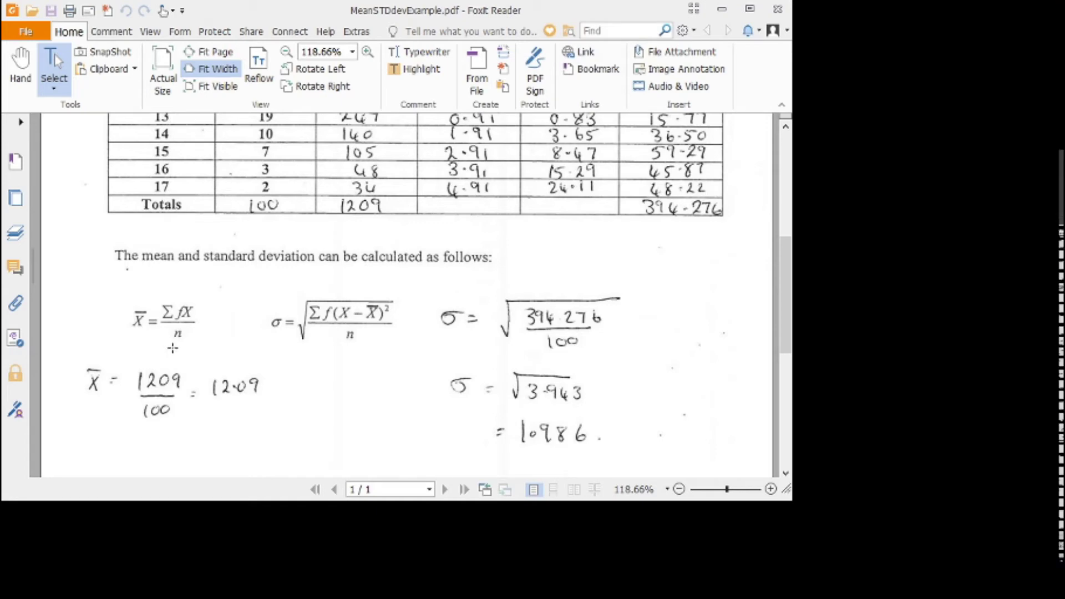
pyautogui.scroll(-1, 173, 348)
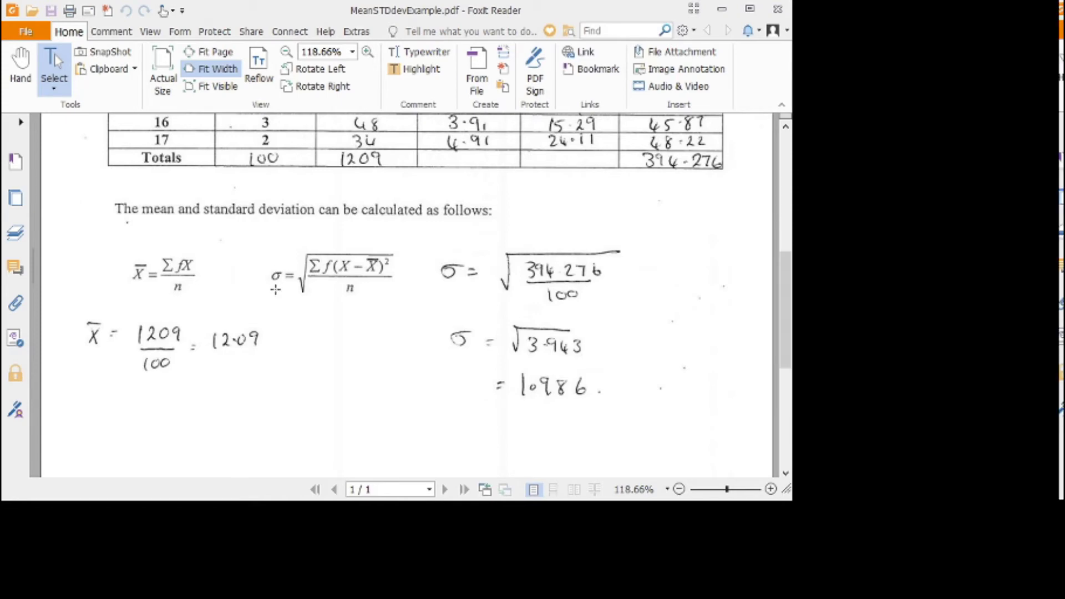
pyautogui.scroll(3, 308, 334)
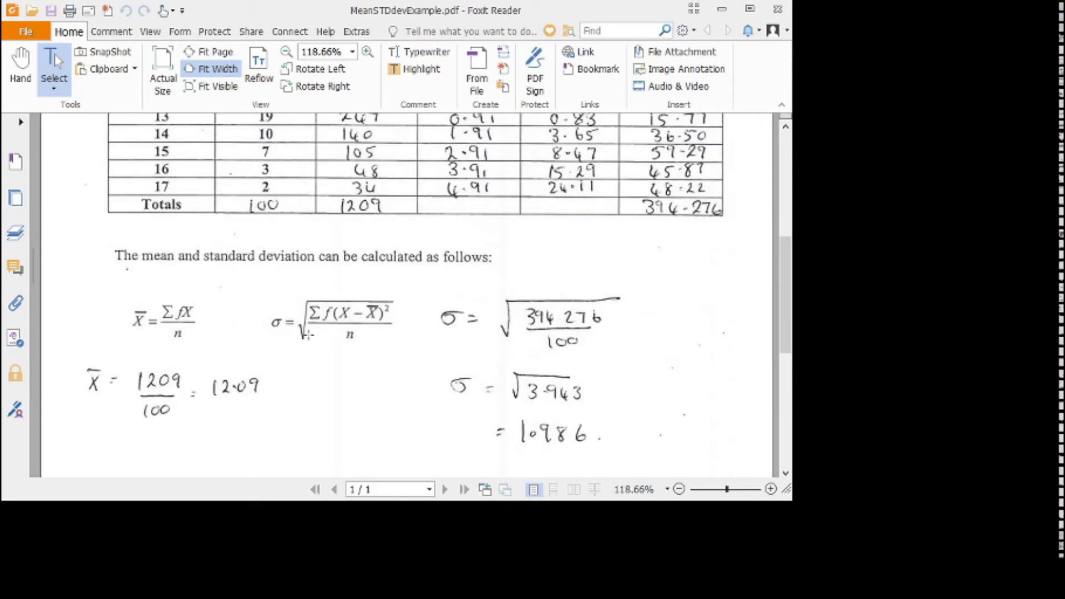
pyautogui.scroll(6, 308, 334)
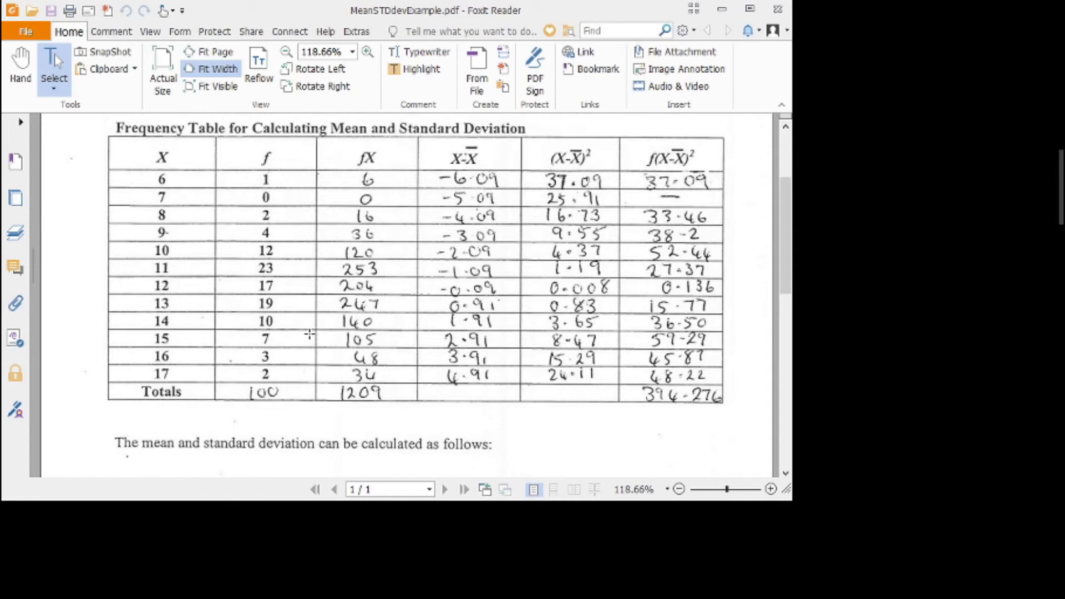
pyautogui.scroll(-1, 309, 333)
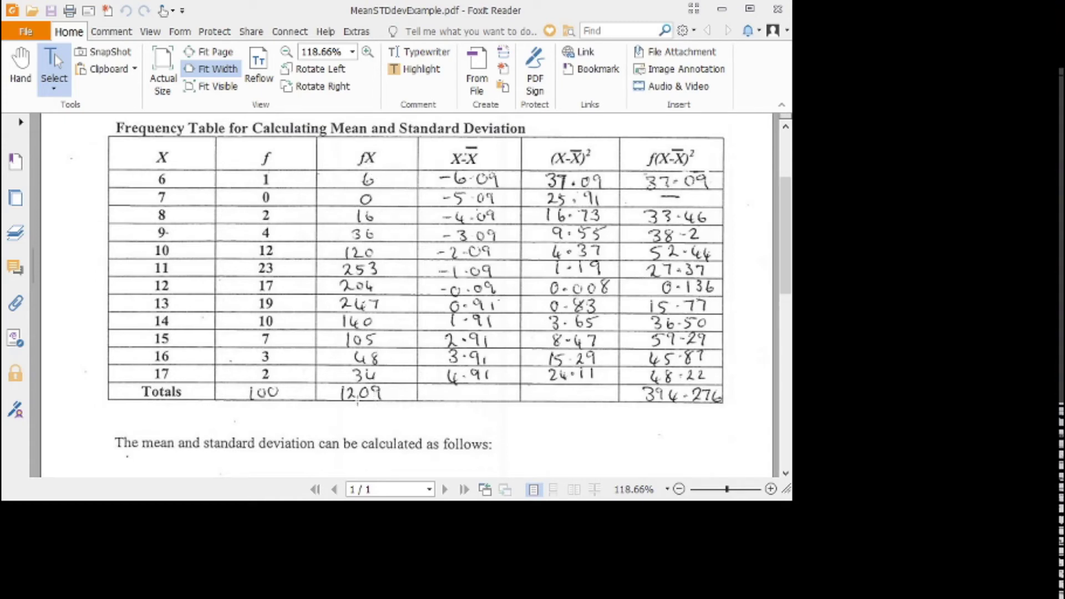
pyautogui.scroll(-3, 266, 393)
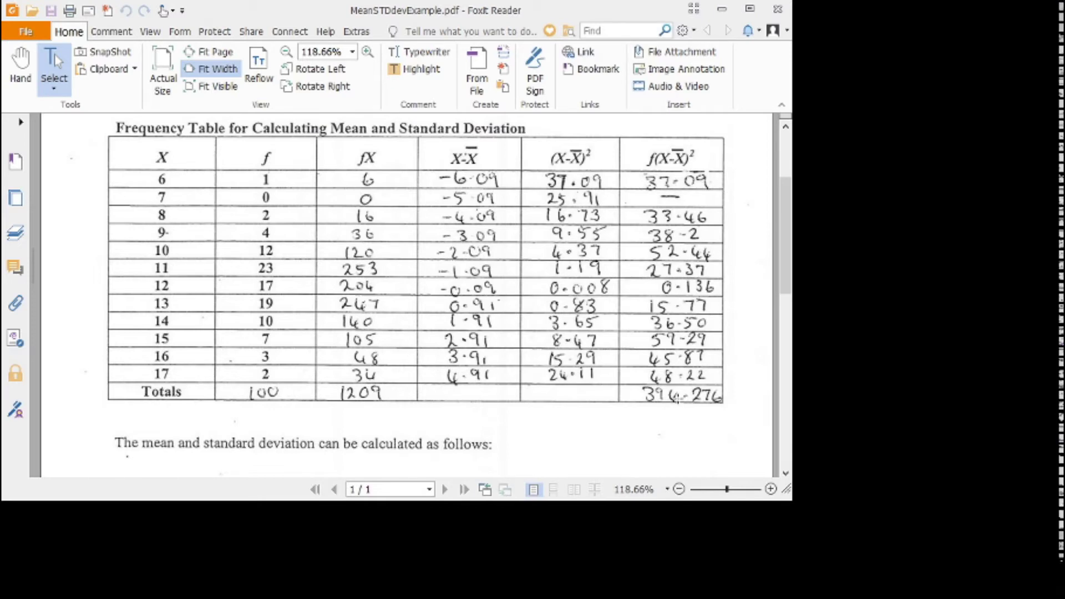
pyautogui.scroll(-5, 432, 338)
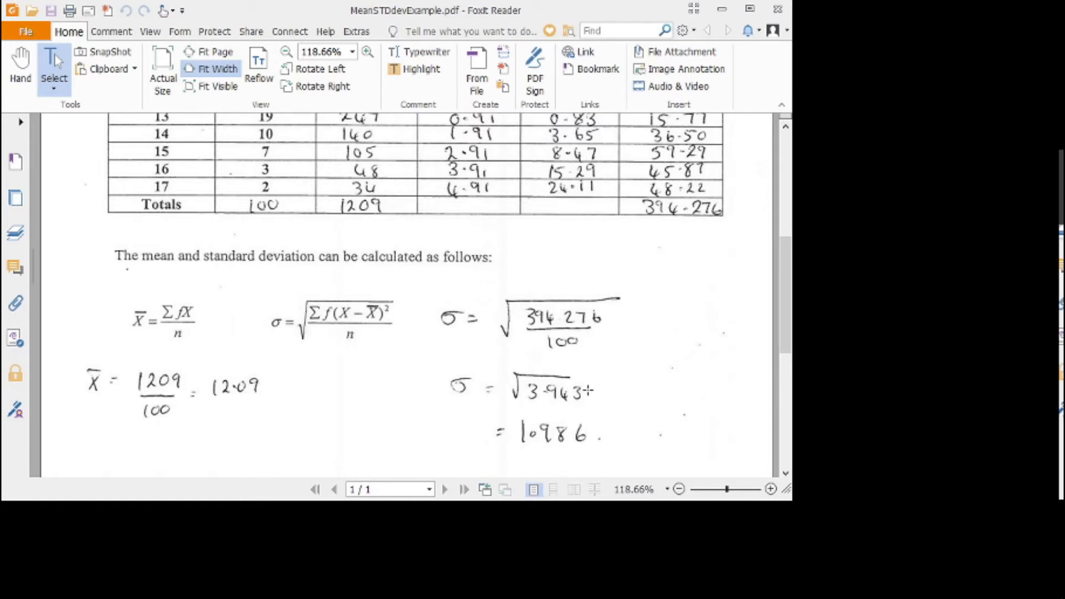
# Step: Scroll the worked example until the frequency table and its title are fully visible
pyautogui.scroll(-1, 592, 435)
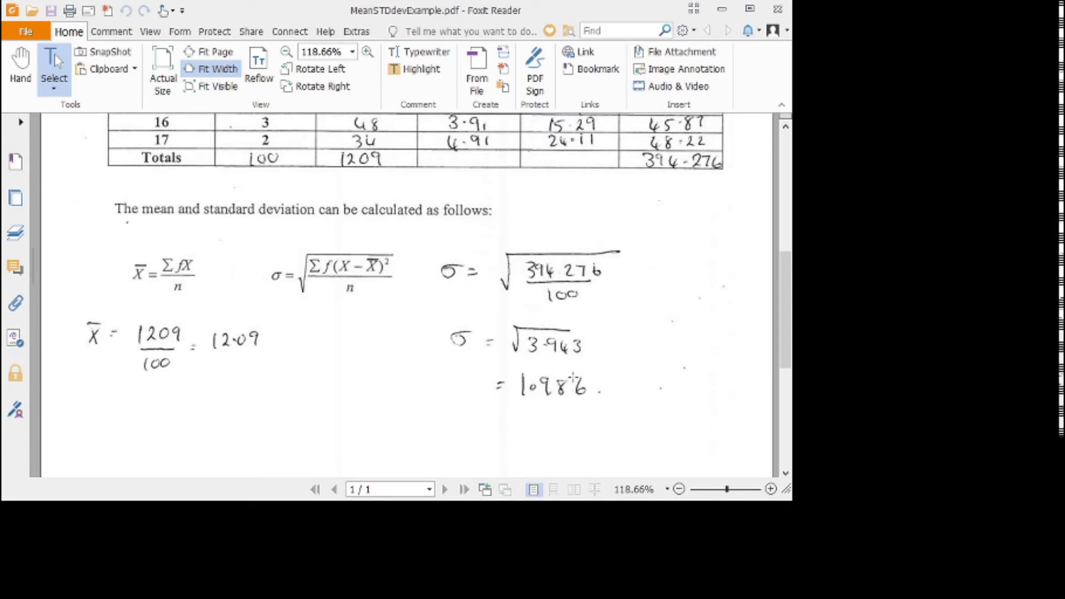
pyautogui.scroll(6, 573, 378)
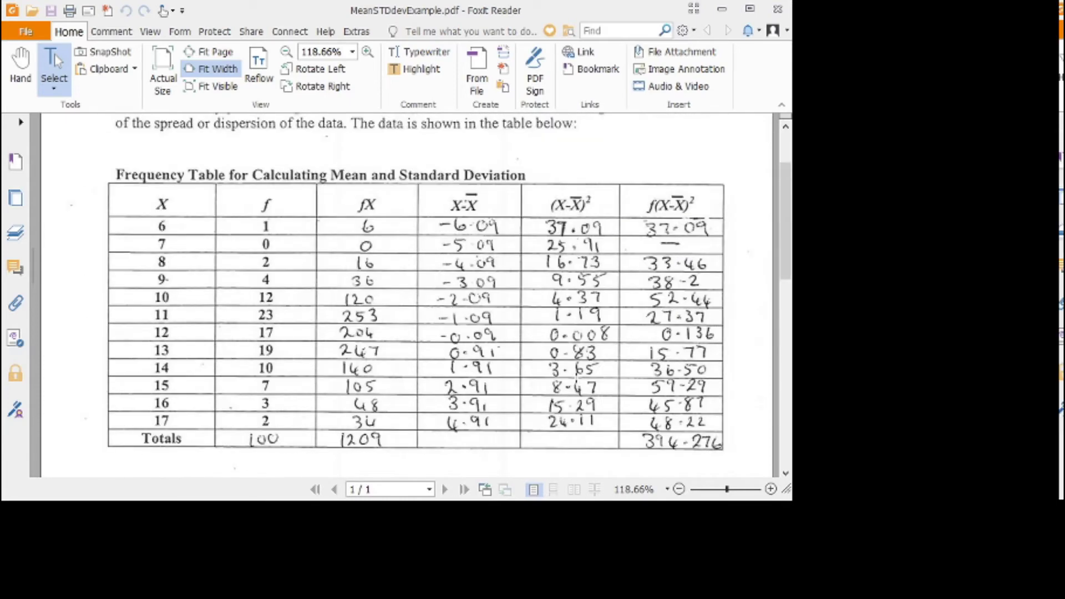
pyautogui.scroll(-1, 577, 377)
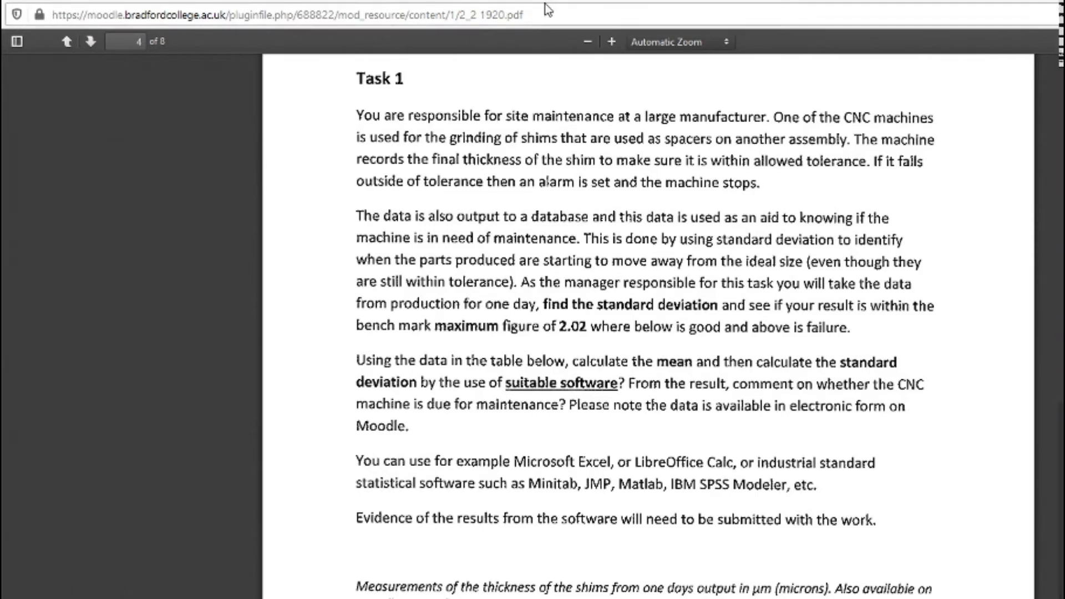
# Step: Move from the Firefox PDF brief to LO2 Data.xlsx in Excel, with the shim data in B2:K13
pyautogui.scroll(-8, 543, 208)
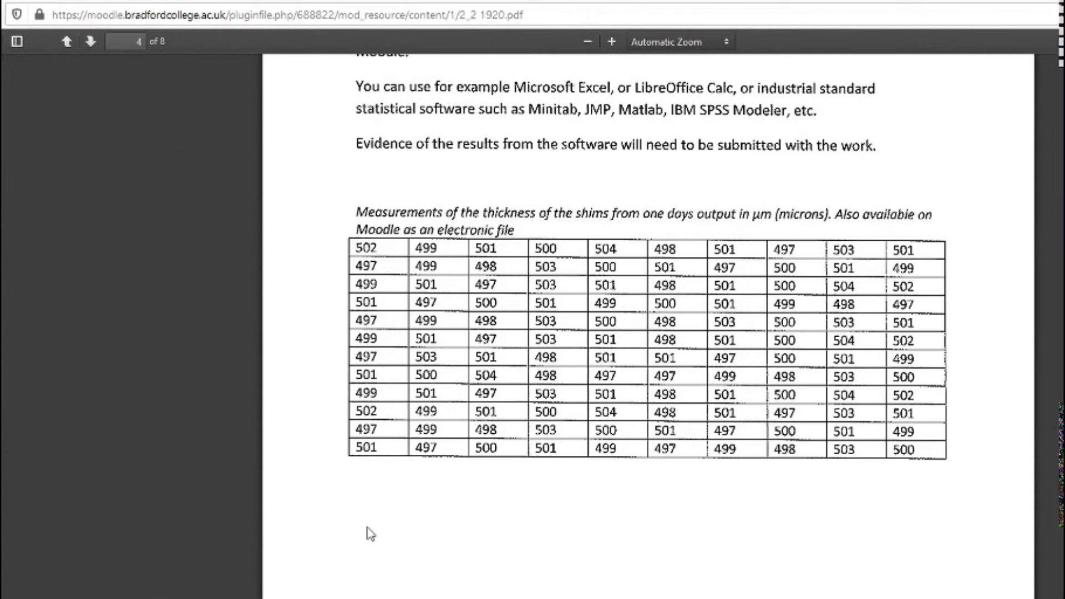
pyautogui.hotkey('alt', 'Tab')
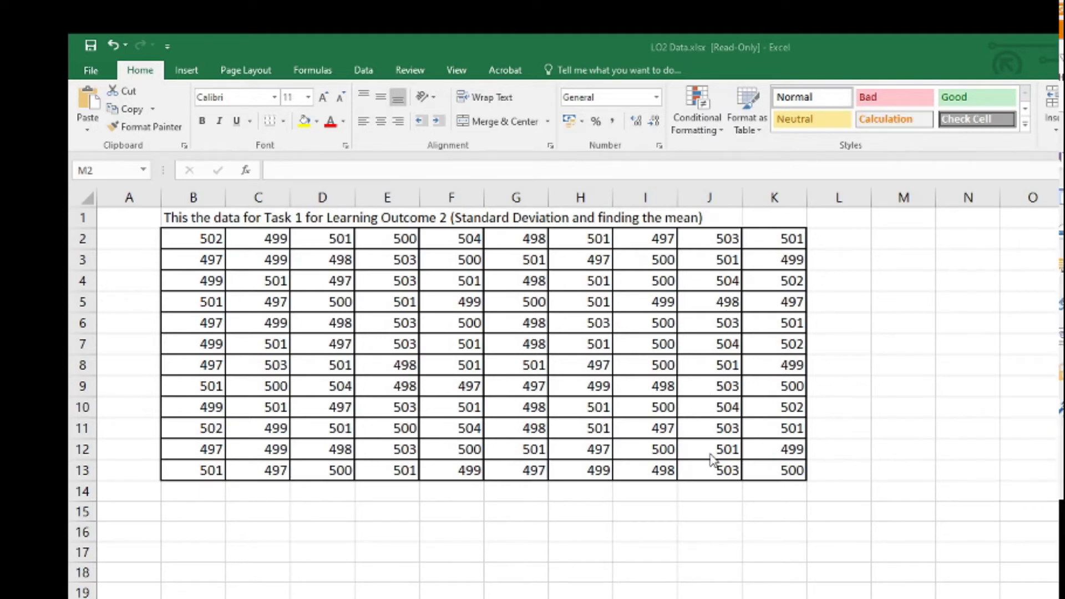
pyautogui.click(898, 240)
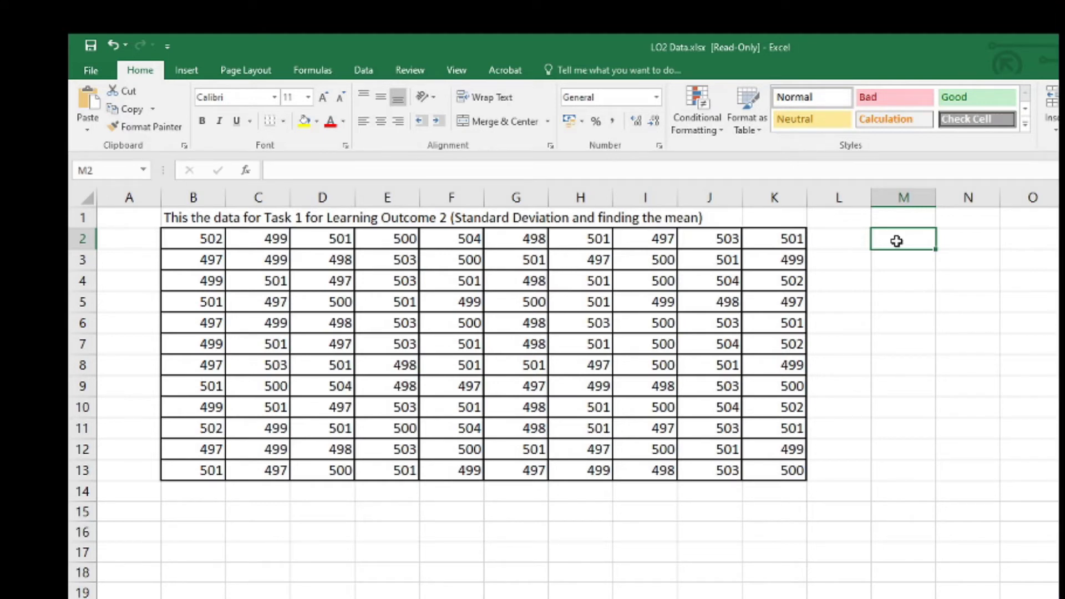
# Step: Enter the label 'Mean' in cell M2 beside the shim table
pyautogui.write('Me')
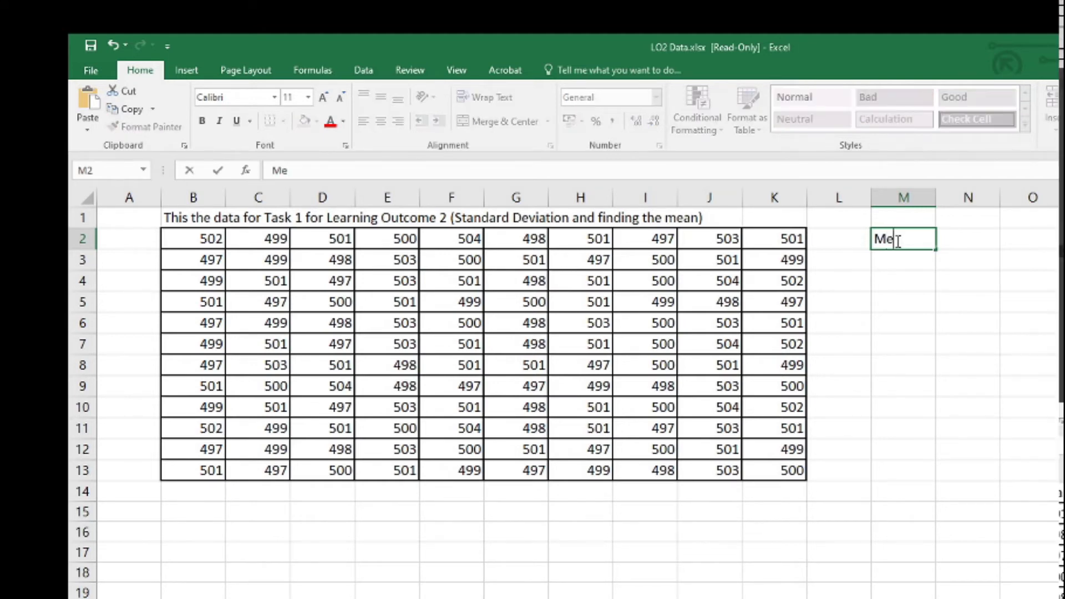
pyautogui.write('an')
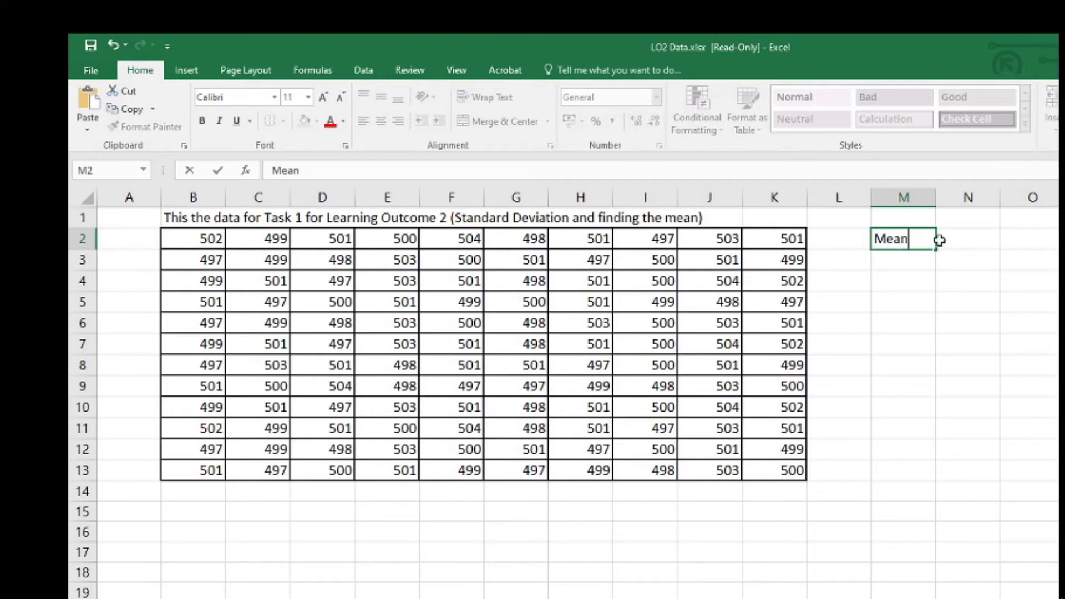
pyautogui.click(965, 241)
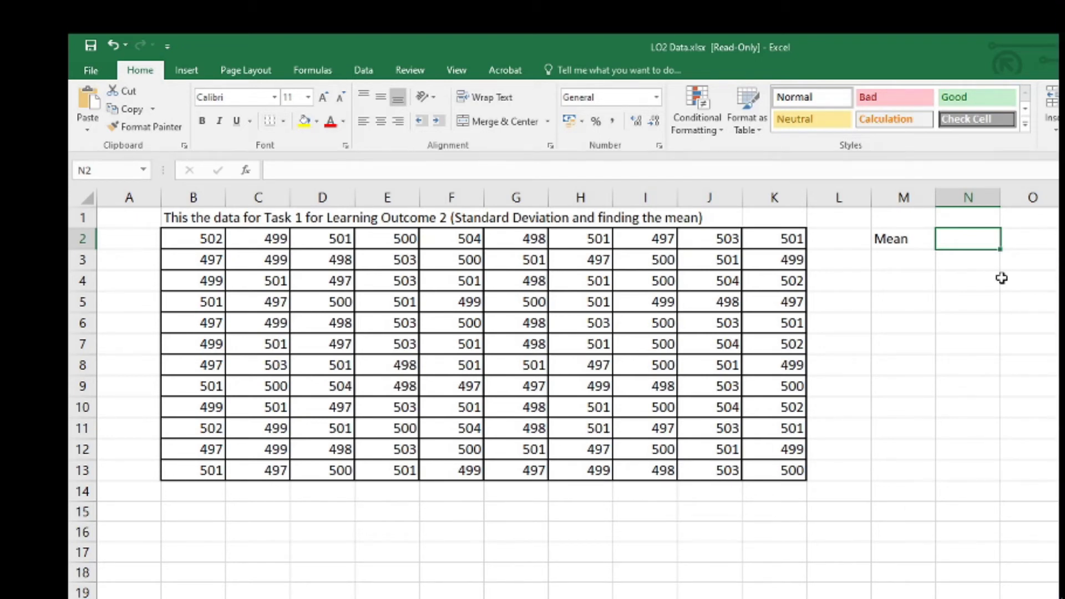
# Step: Enter =AVERAGE(B2:K13) in N2, giving the mean 500.042
pyautogui.write('=')
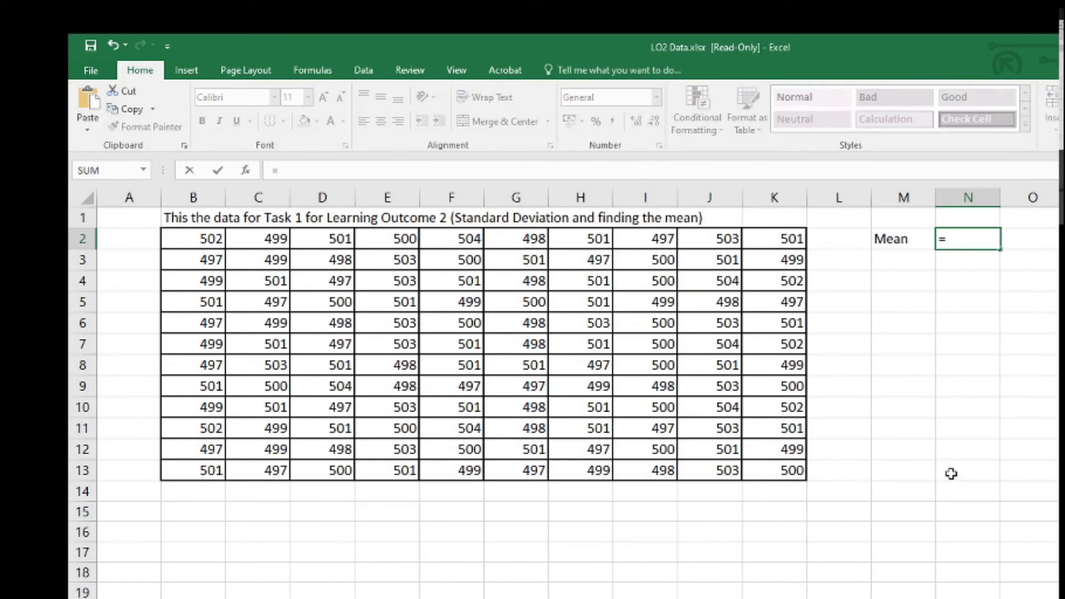
pyautogui.write('aver')
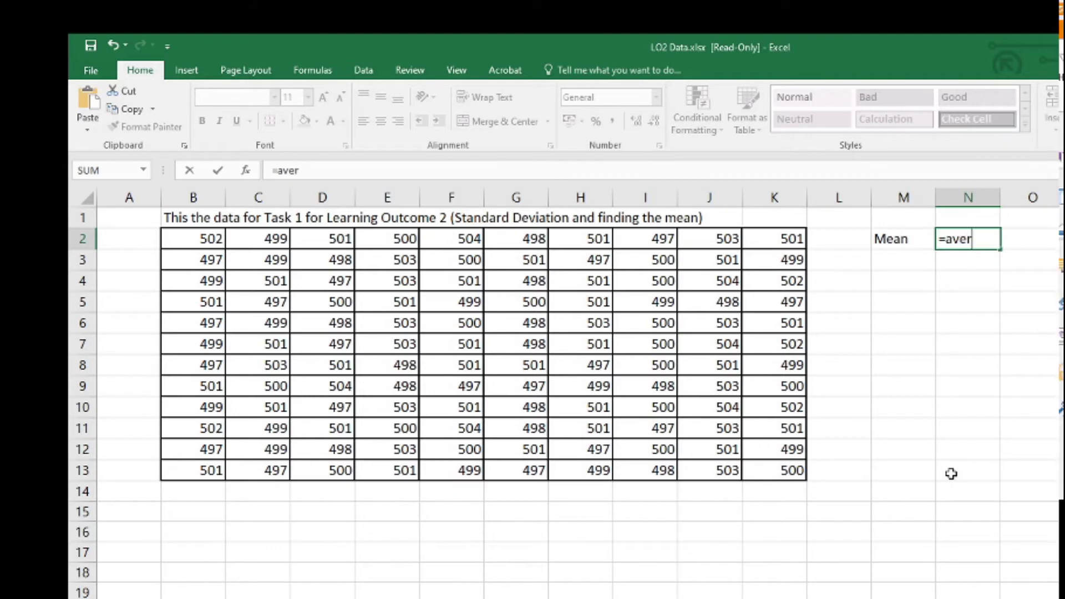
pyautogui.write('age')
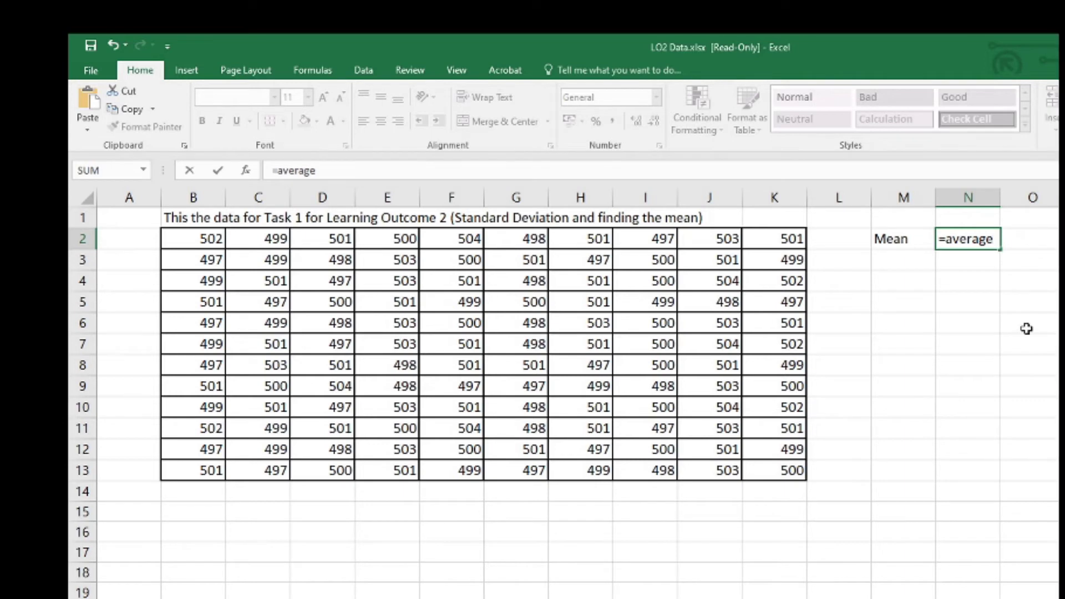
pyautogui.write('(')
pyautogui.moveTo(197, 240); pyautogui.dragTo(752, 465)
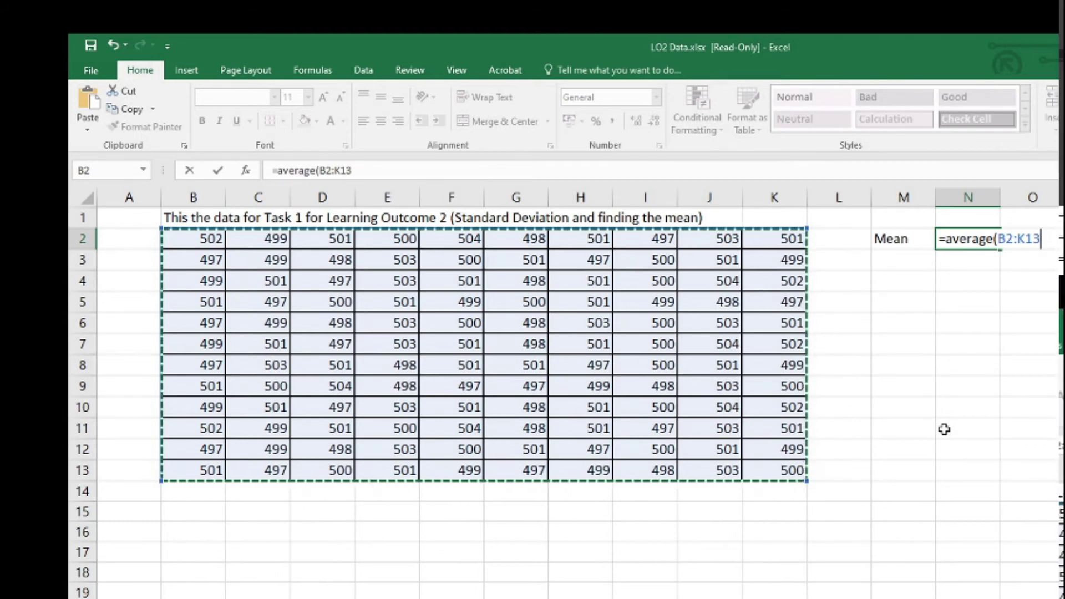
pyautogui.press('Return')
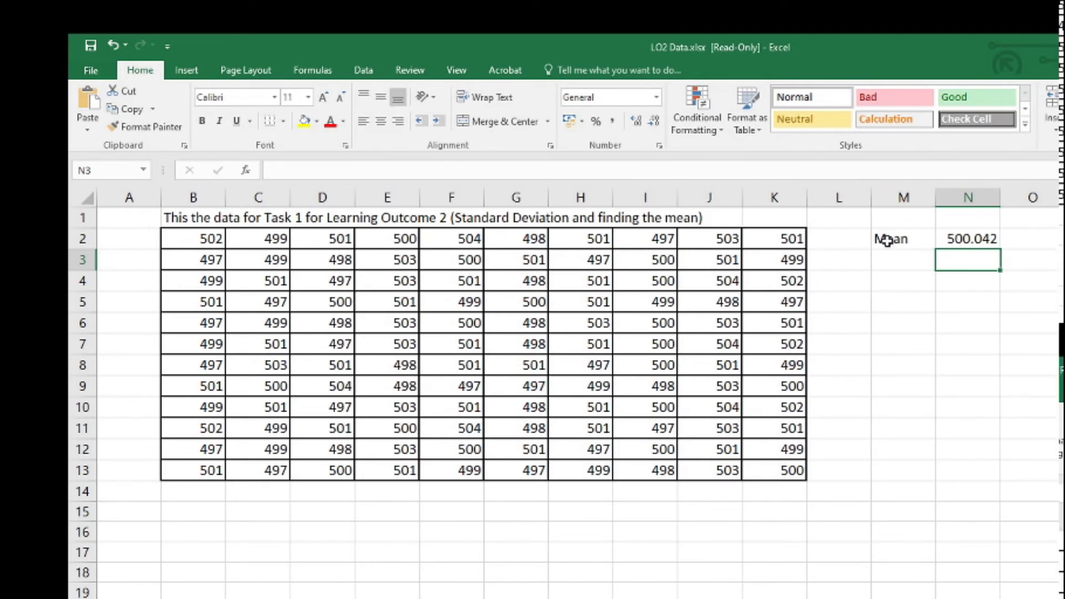
# Step: Apply All Borders to M2:N2 around the Mean label and its 500.042 result
pyautogui.moveTo(886, 239); pyautogui.dragTo(949, 242)
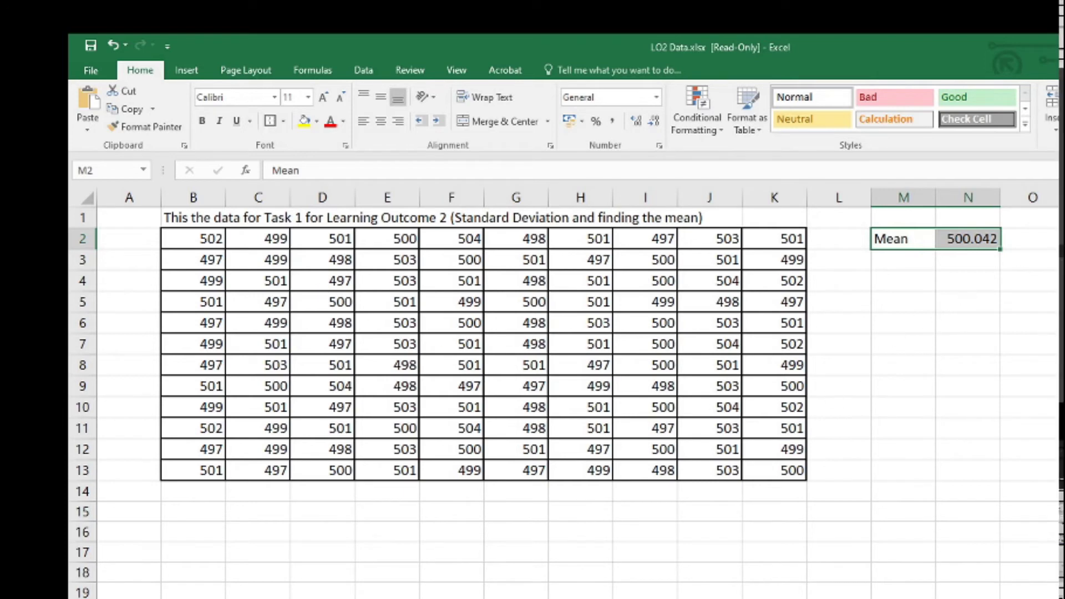
pyautogui.click(1062, 238)
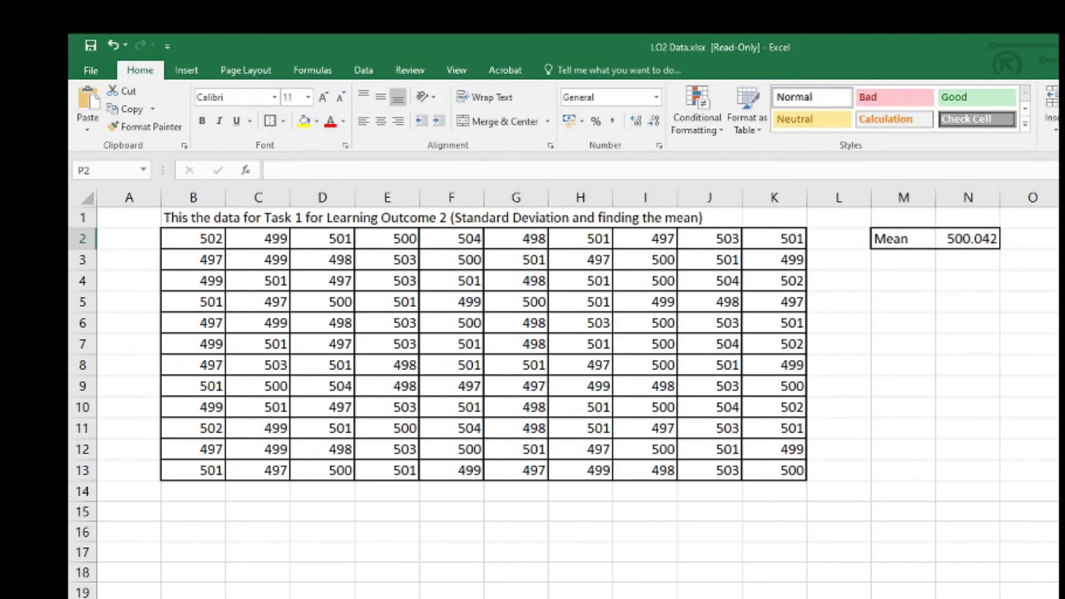
pyautogui.click(901, 280)
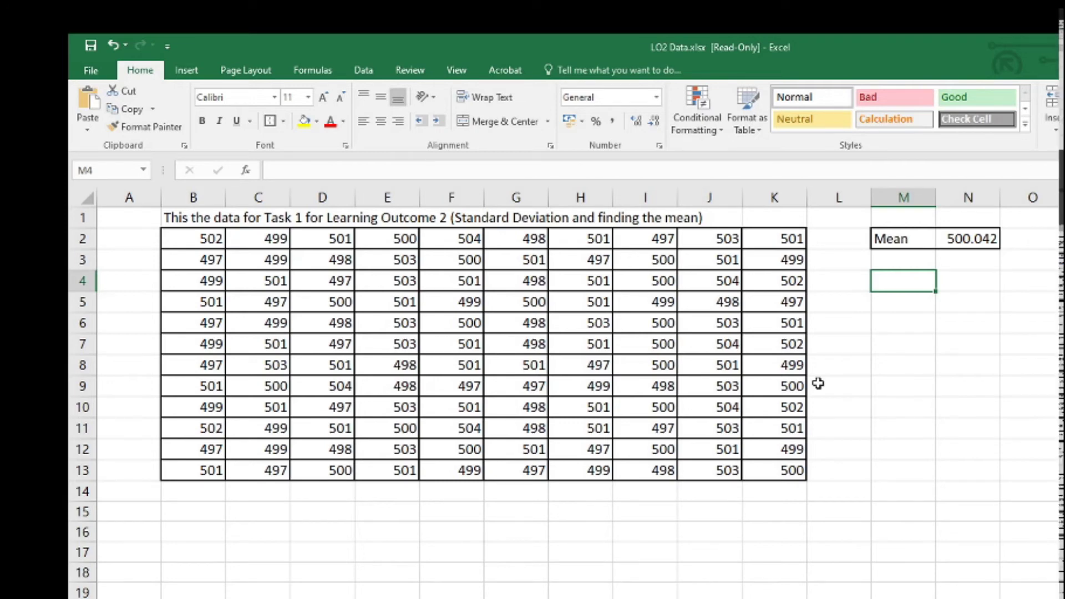
# Step: Type the label 'Stdev' in cell M4, removing a stray equals sign first
pyautogui.write('=')
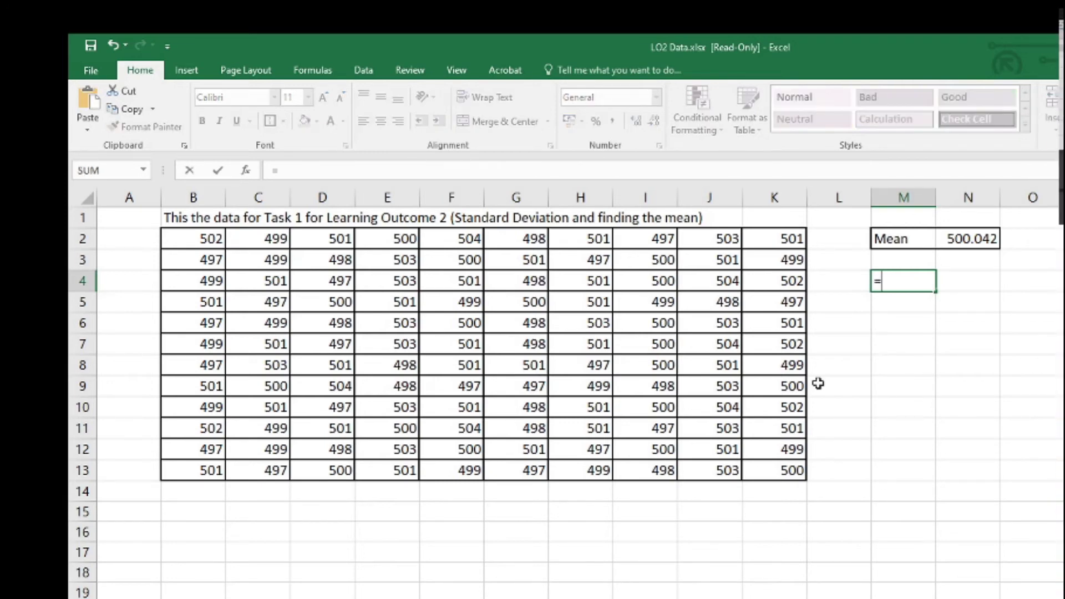
pyautogui.press('BackSpace')
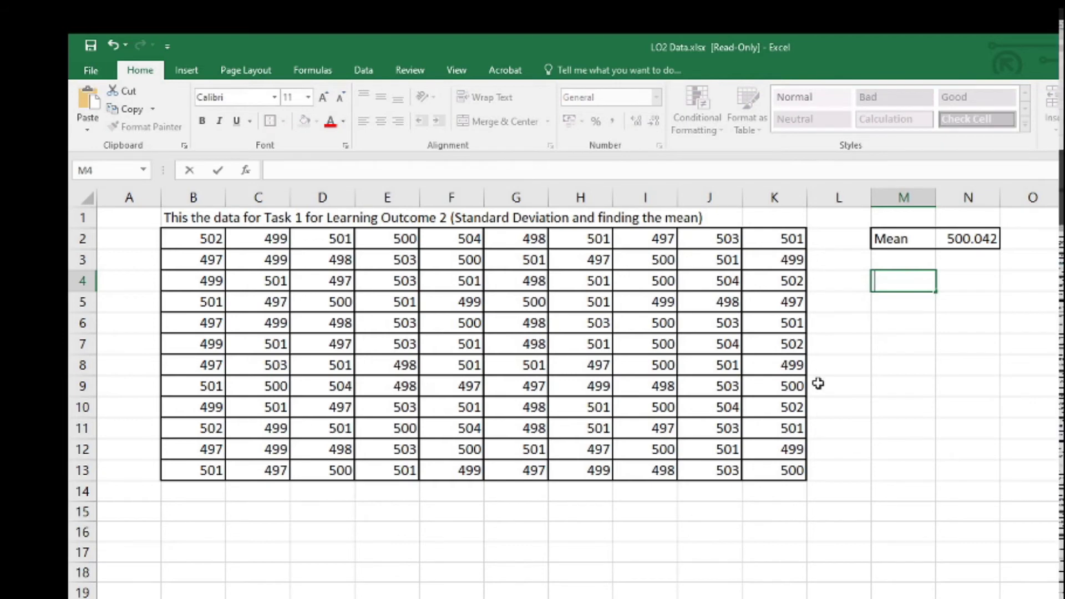
pyautogui.write('S')
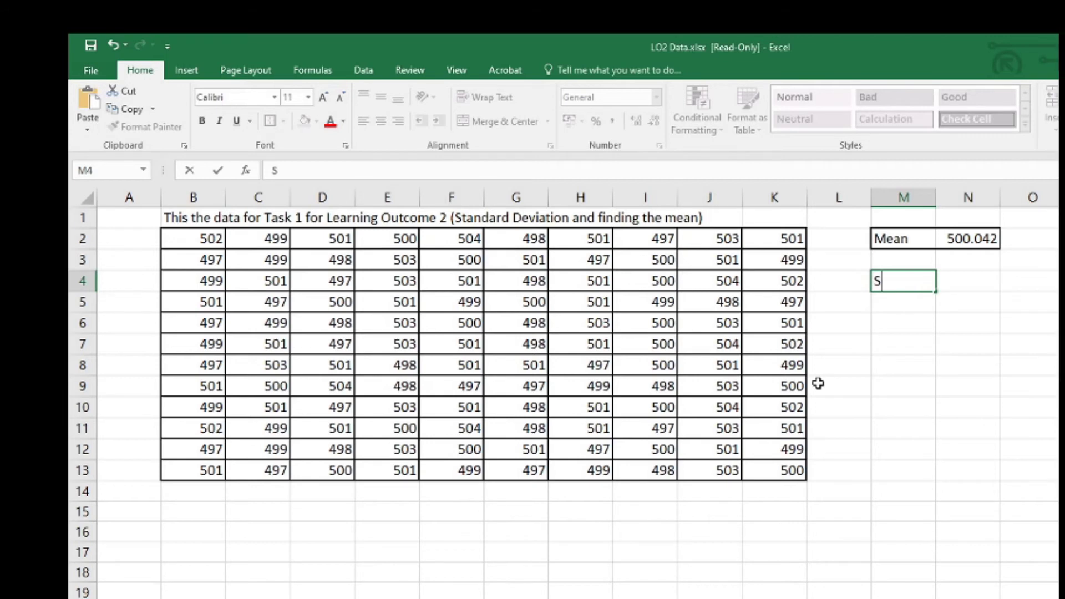
pyautogui.write('td')
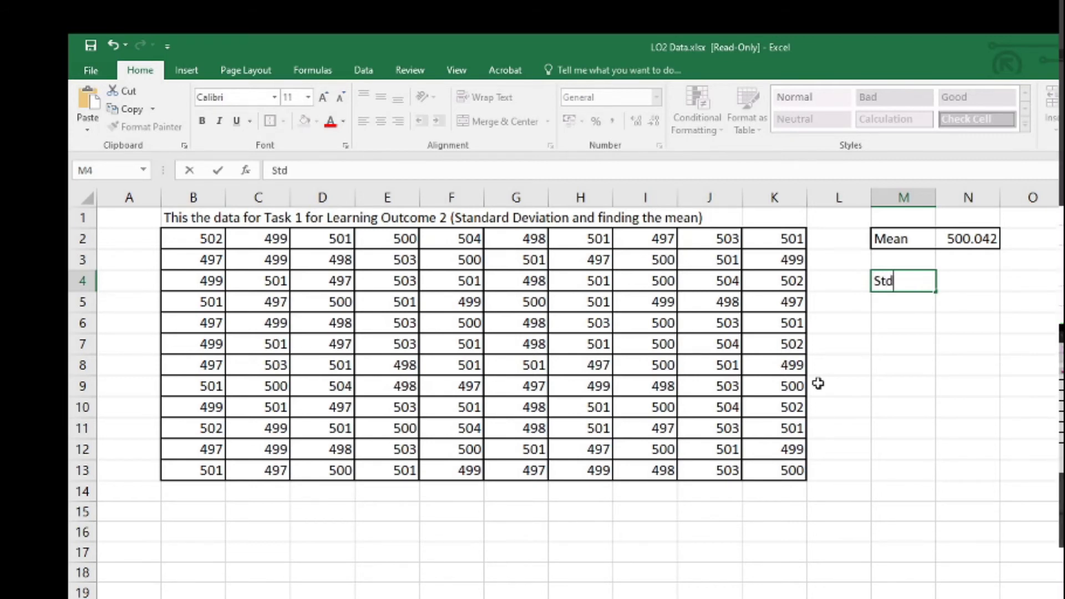
pyautogui.write('ev')
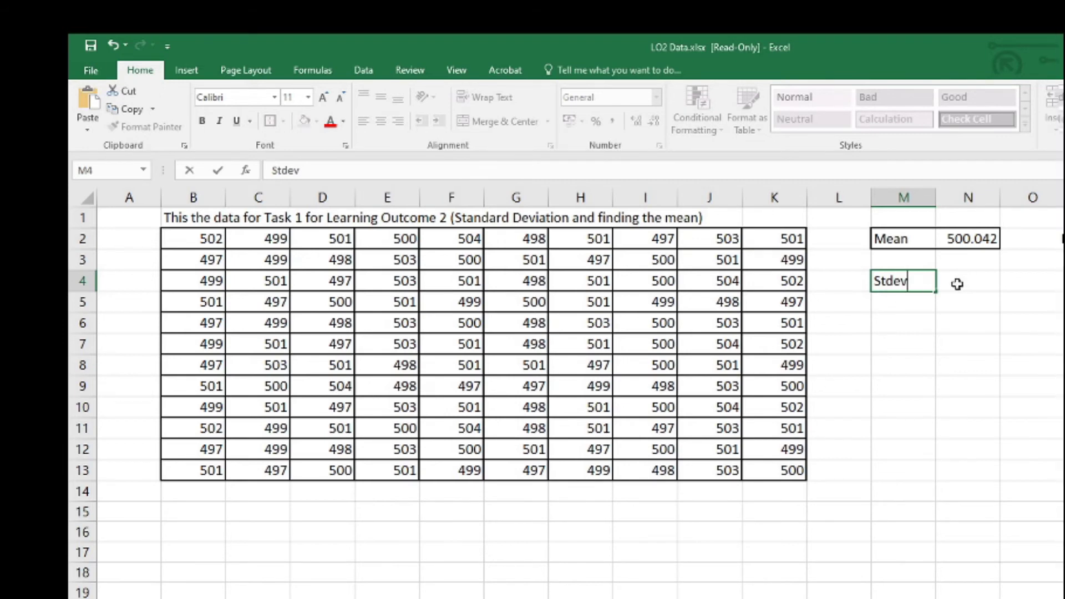
# Step: Start a =STDEV.P(B2:K13 formula in N4 covering the whole shim table
pyautogui.click(958, 284)
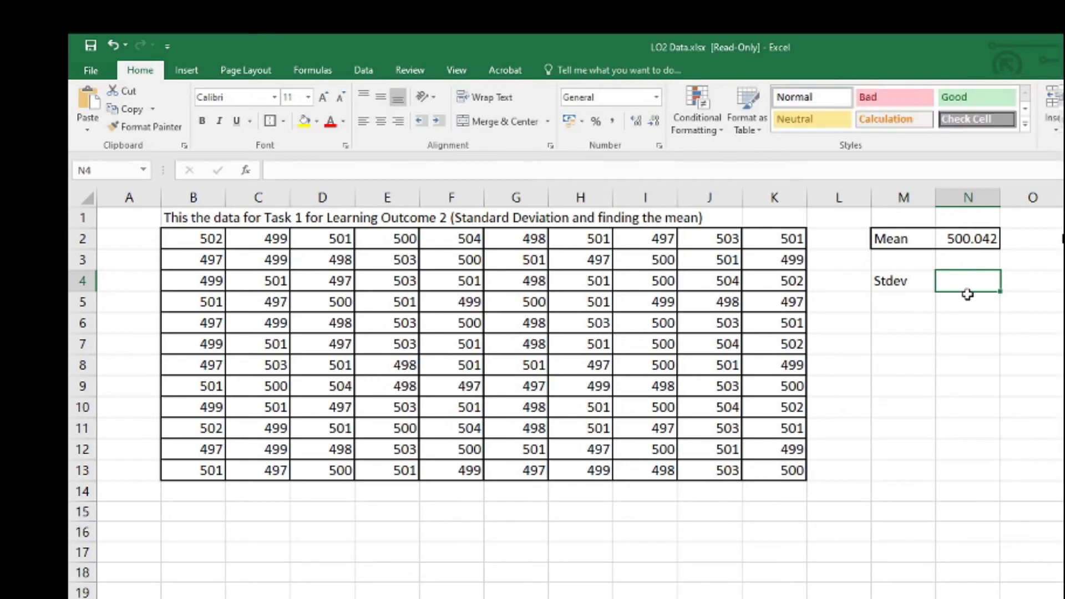
pyautogui.write('=')
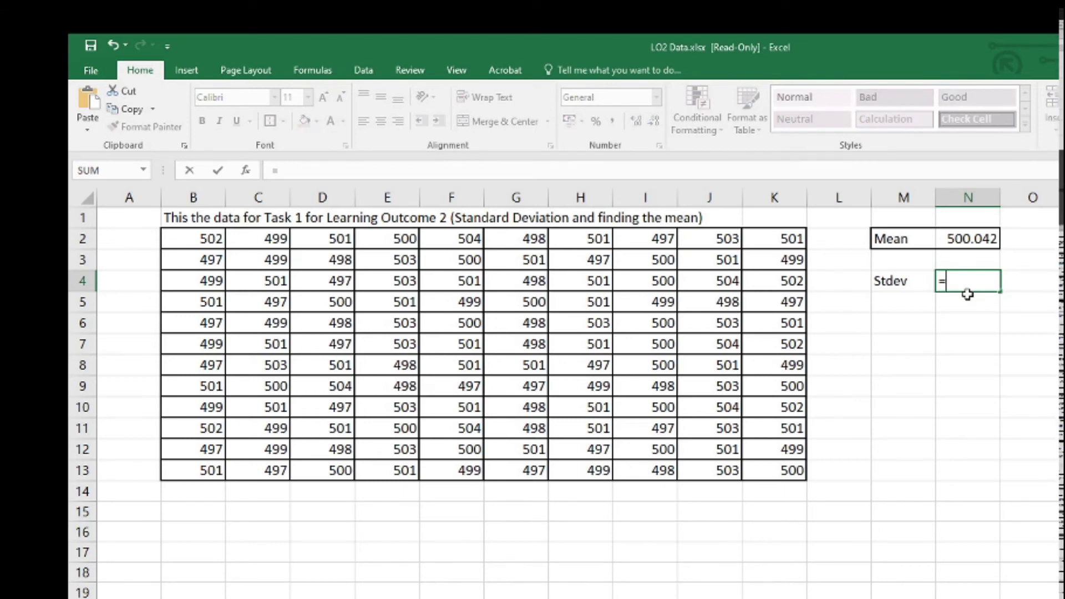
pyautogui.write('std')
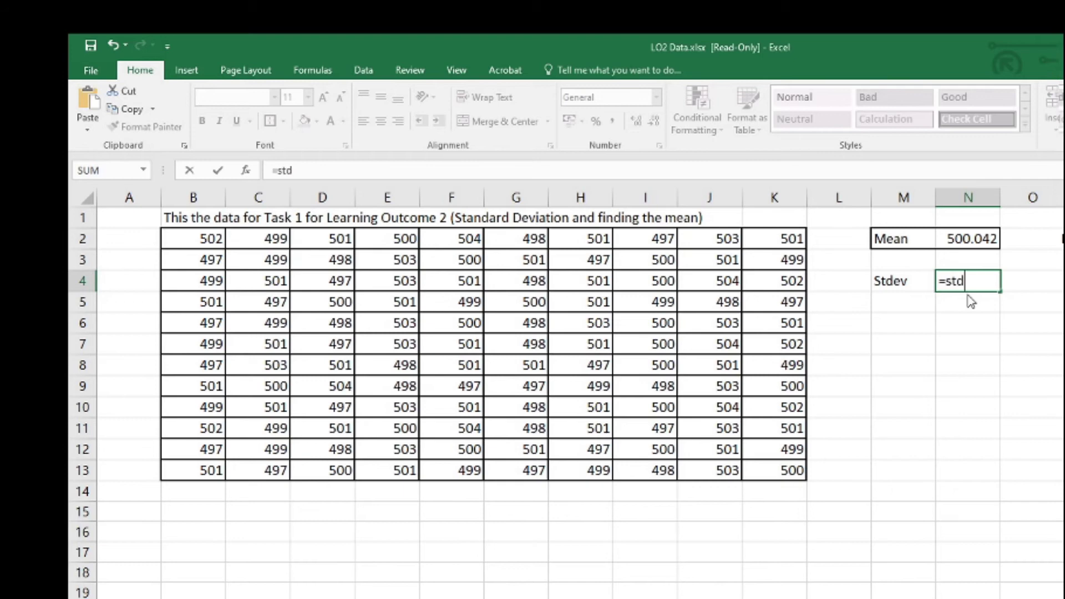
pyautogui.write('ev')
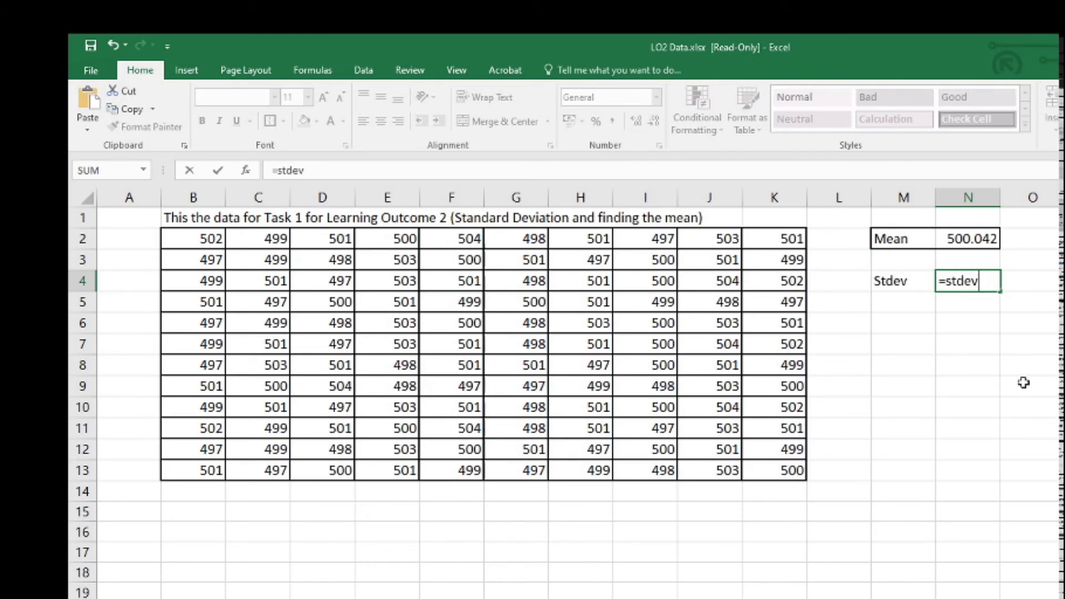
pyautogui.write('.p')
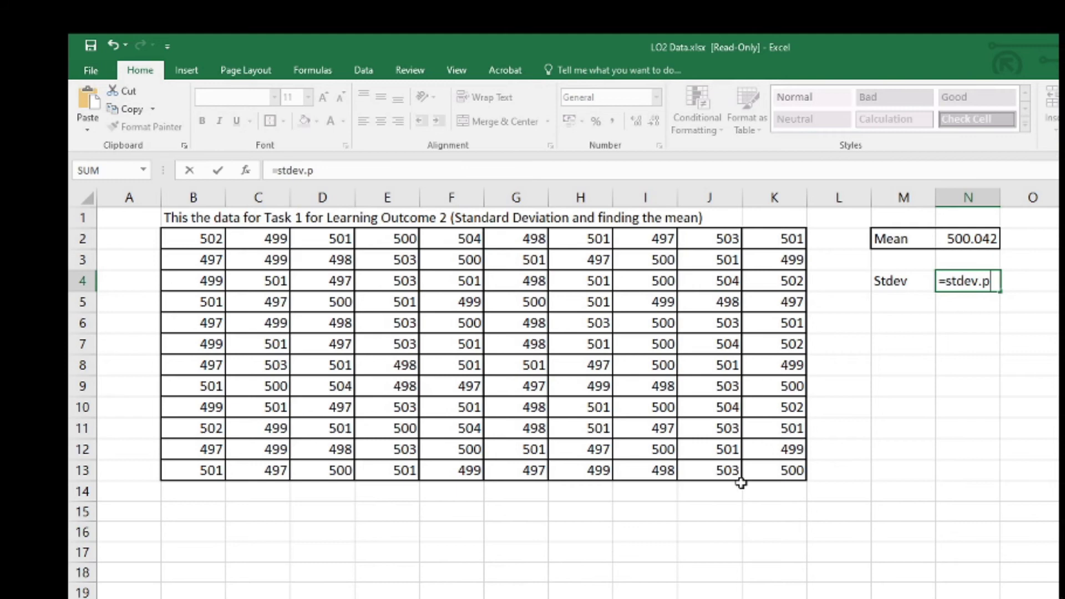
pyautogui.write('(')
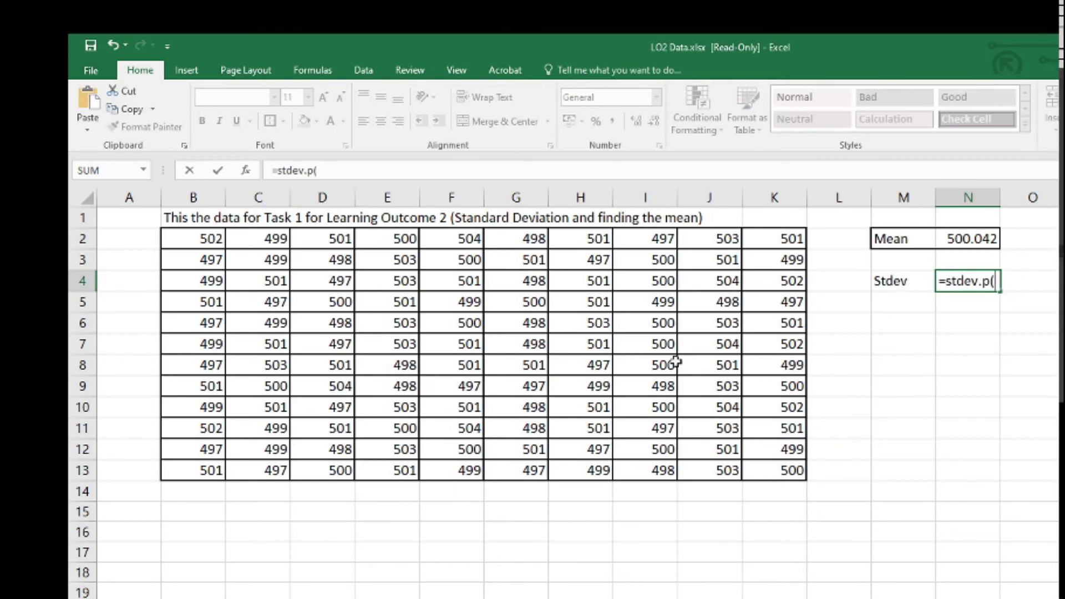
pyautogui.moveTo(187, 236); pyautogui.dragTo(757, 468)
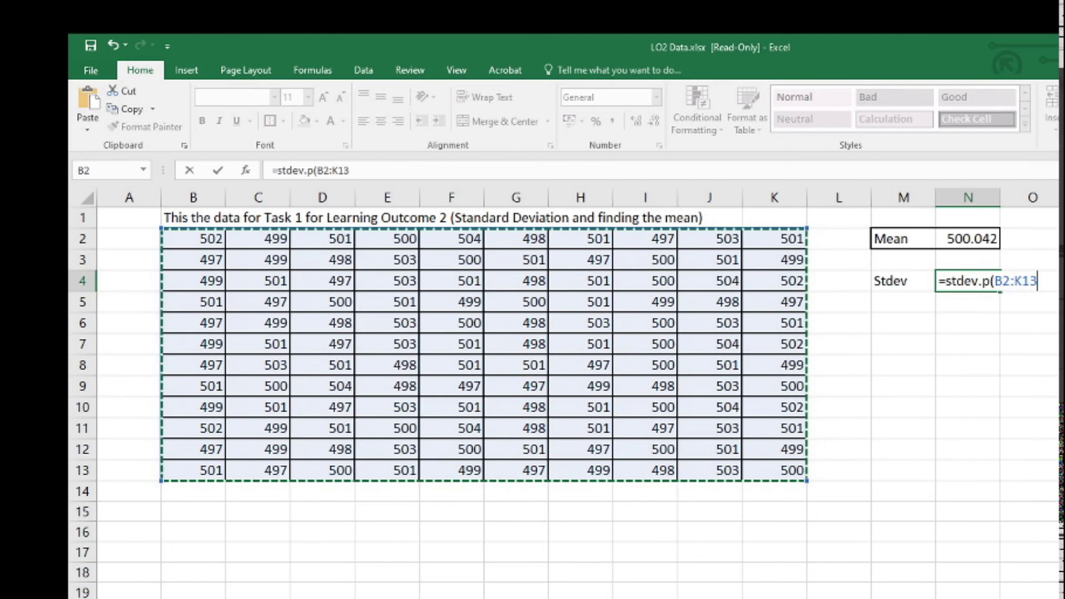
# Step: Commit the STDEV.P formula to show 2.03468 and put All Borders around M4:N4
pyautogui.press('Return')
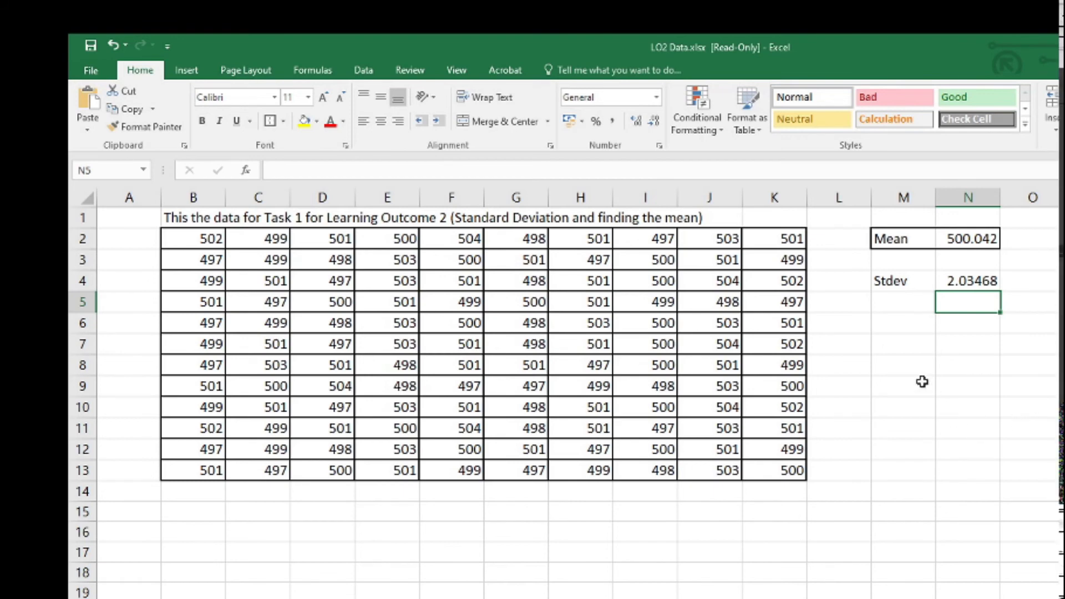
pyautogui.moveTo(901, 286); pyautogui.dragTo(955, 284)
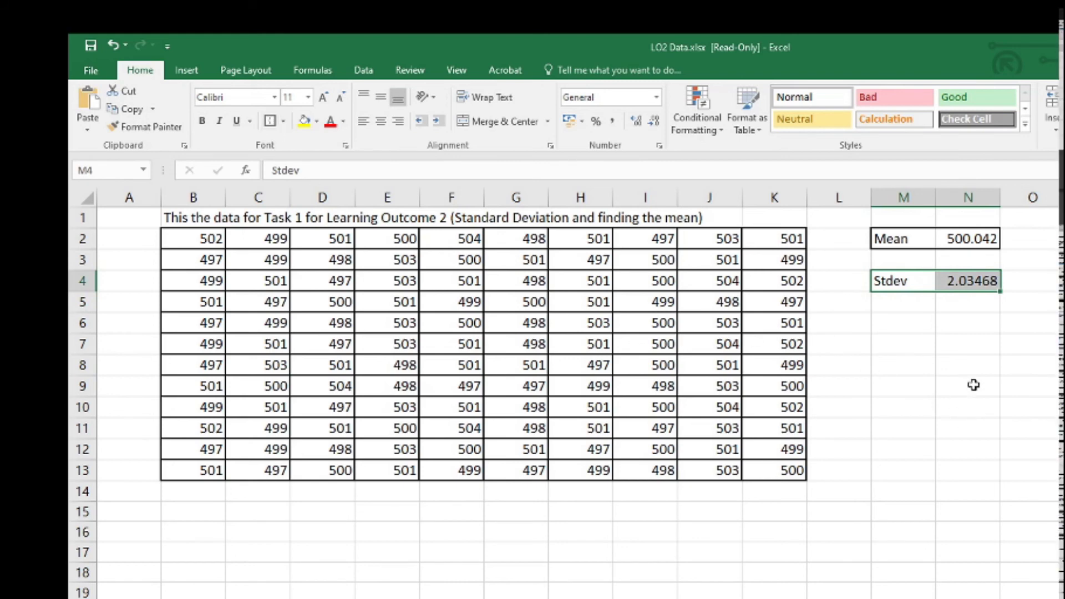
pyautogui.click(1060, 281)
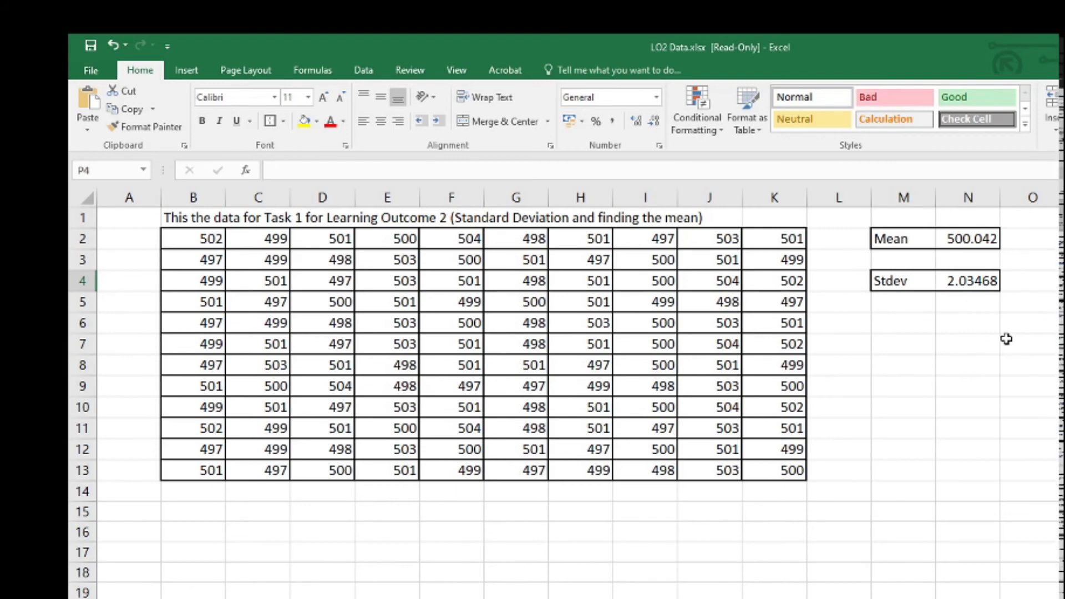
# Step: Insert a text box and position it below the Stdev cells, right of the data table
pyautogui.click(198, 72)
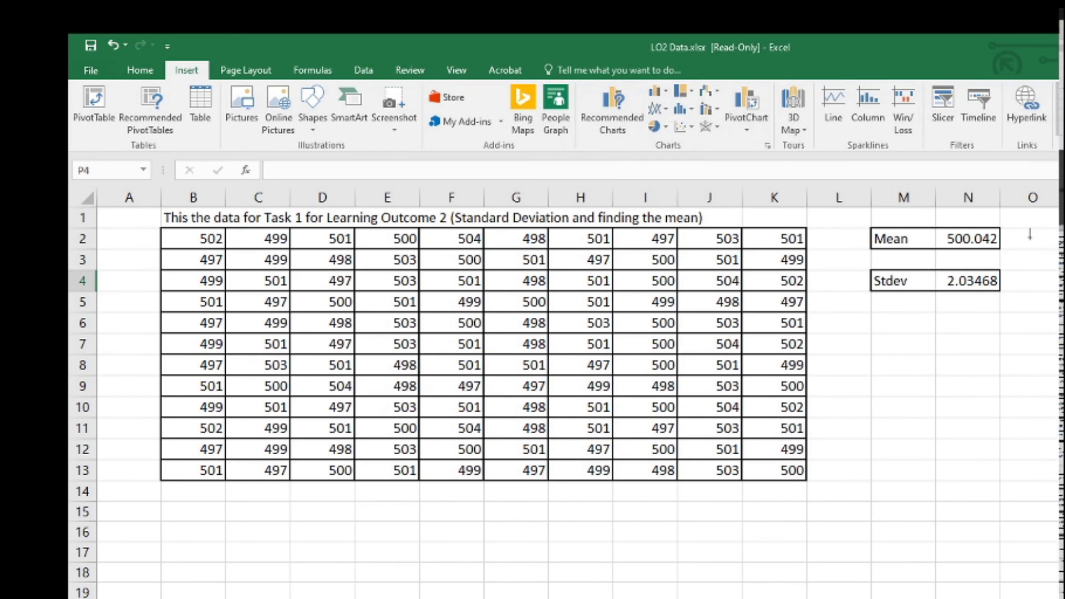
pyautogui.moveTo(1057, 352); pyautogui.dragTo(1057, 360)
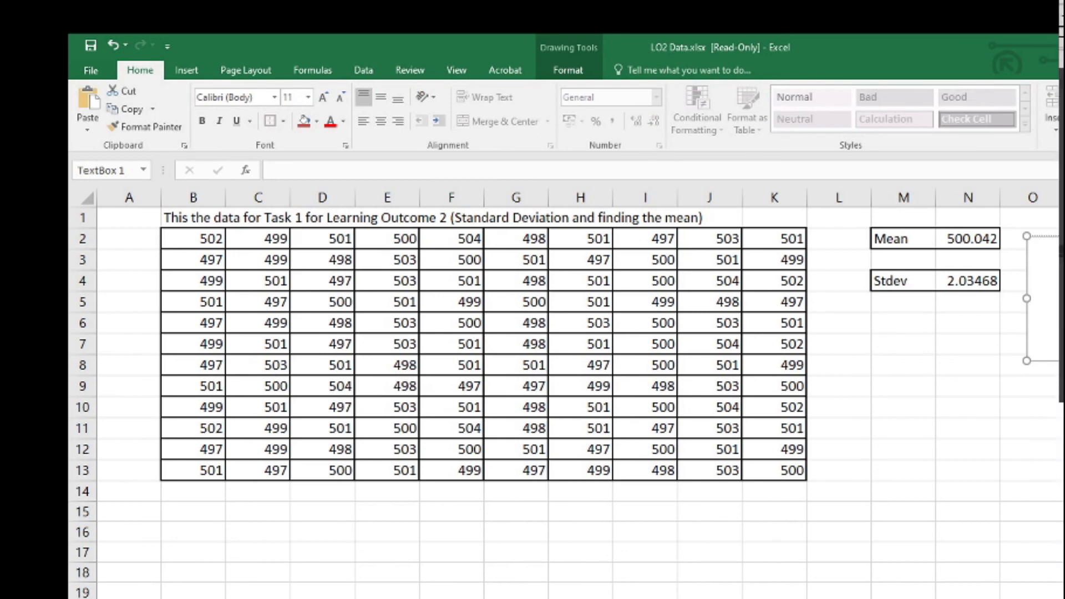
pyautogui.moveTo(1057, 355); pyautogui.dragTo(911, 323)
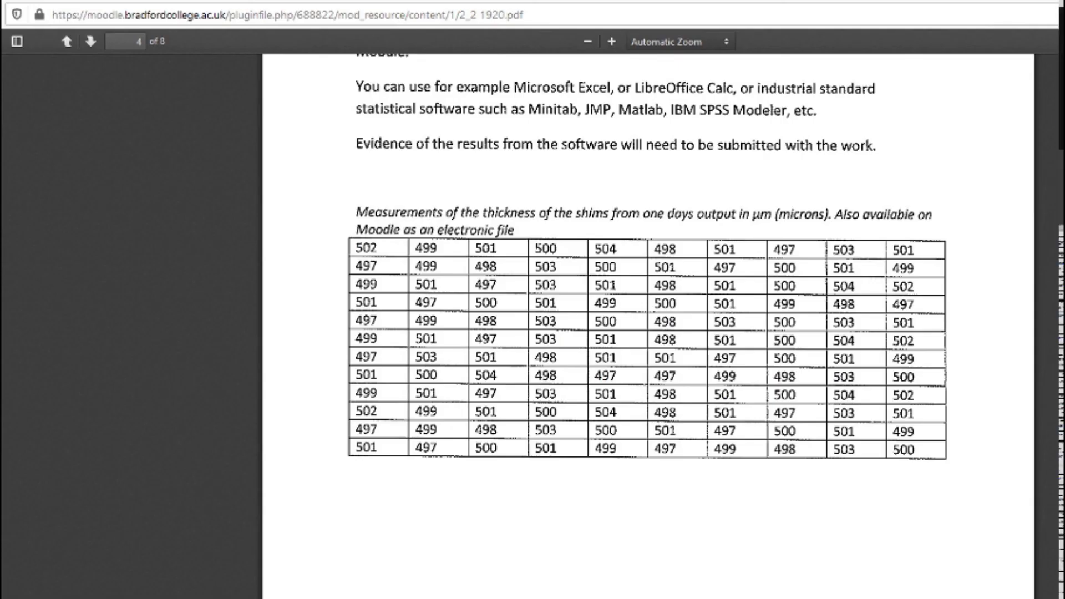
# Step: Scroll up in the PDF brief to the paragraph setting the 2.02 maximum standard deviation
pyautogui.scroll(3, 610, 535)
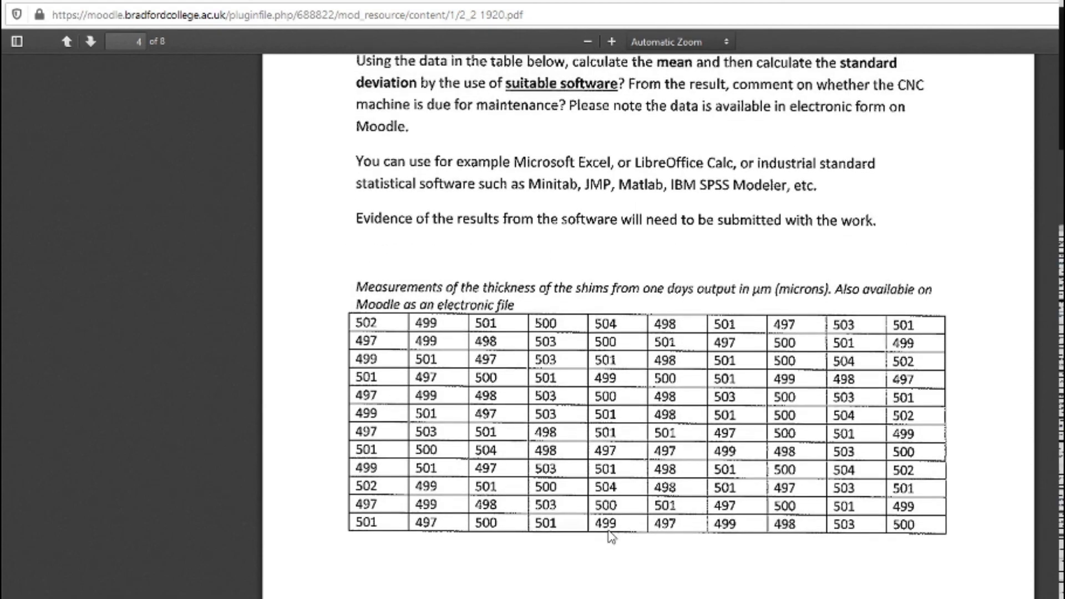
pyautogui.scroll(3, 610, 535)
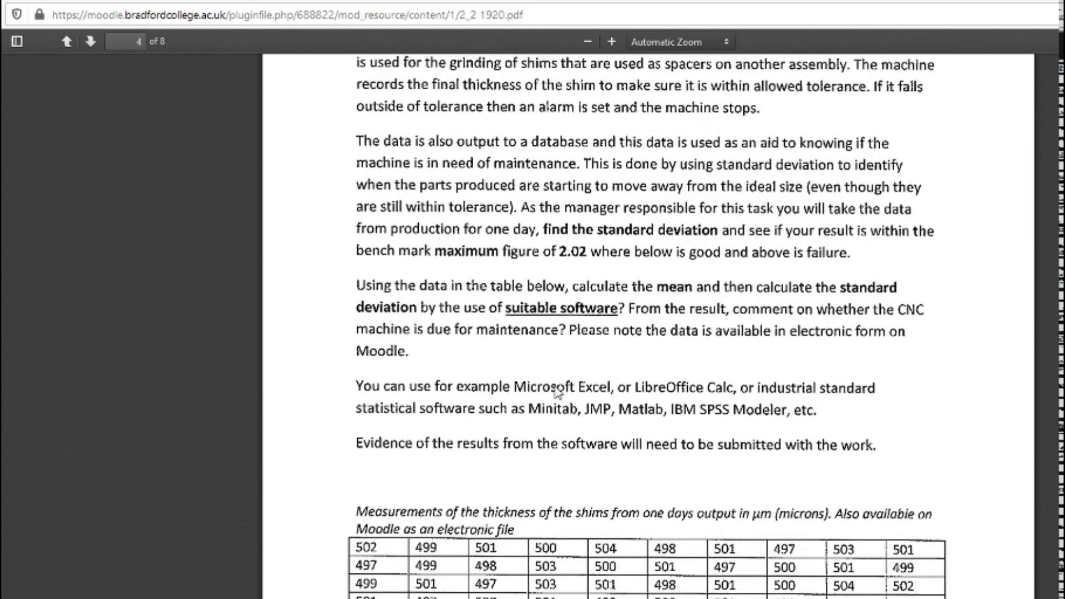